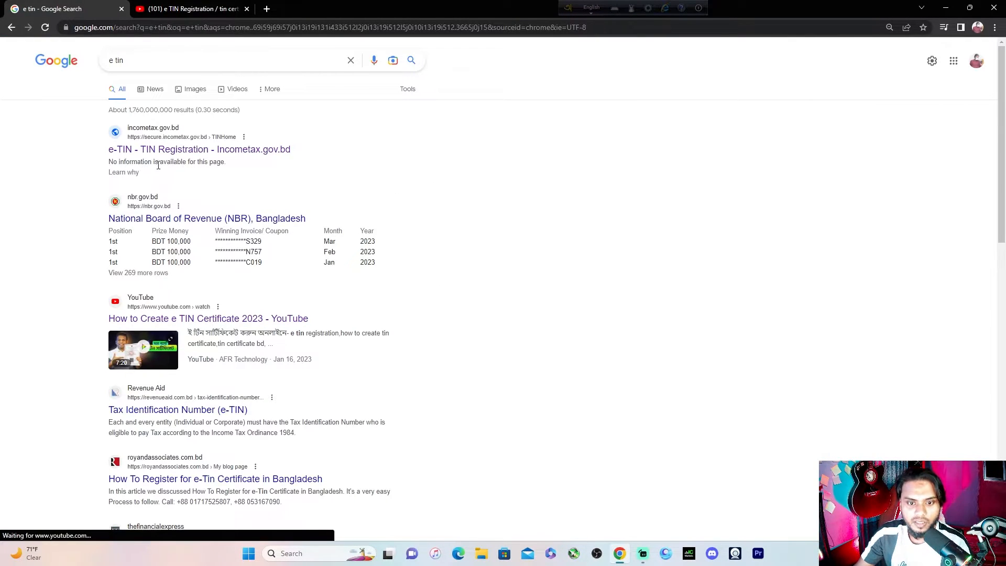
Open the 'e-TIN - TIN Registration - Incometax.gov.bd' result from the 'e tin' Google search
click(240, 152)
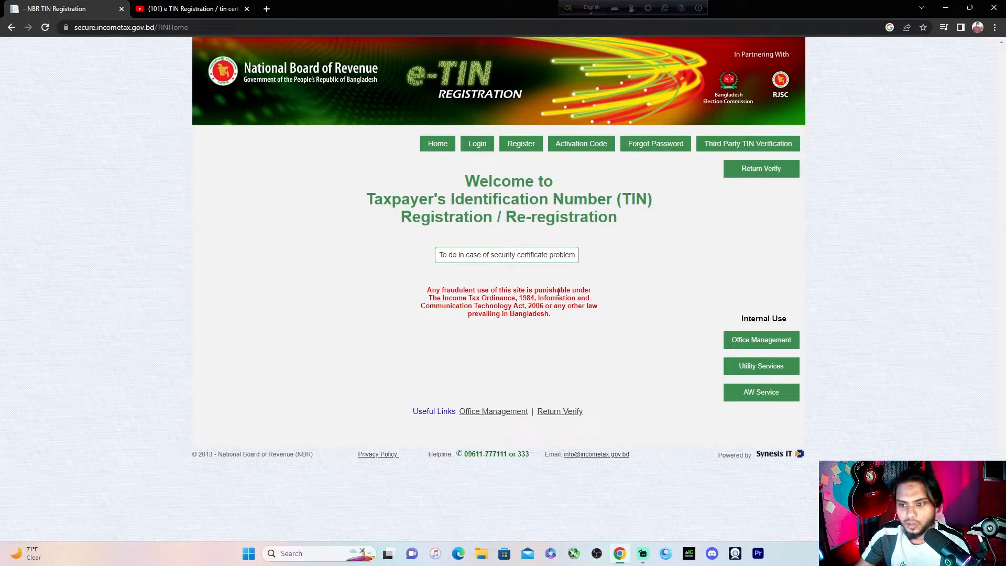
Start a new account with a user ID and password, and pick a security question
click(531, 156)
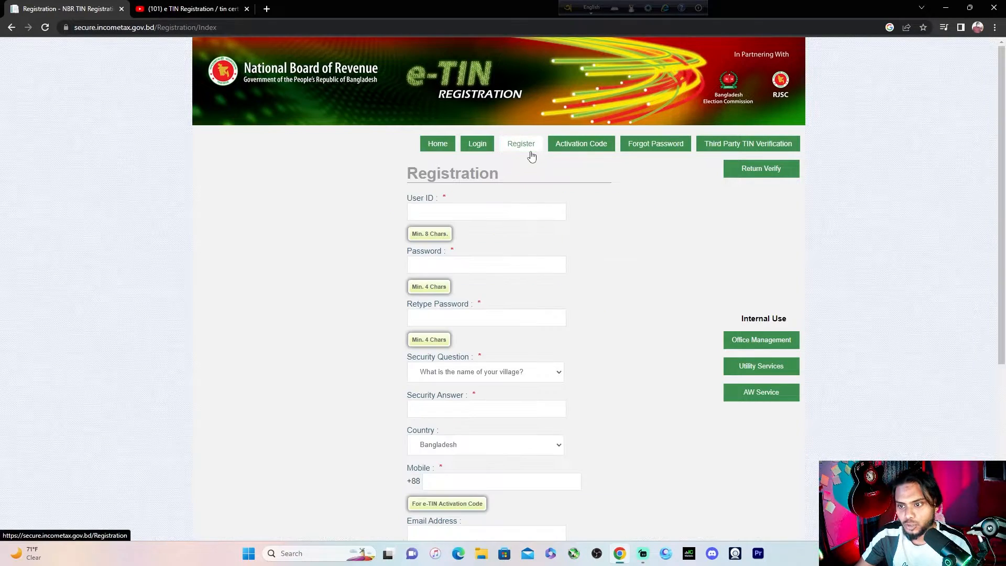
click(482, 211)
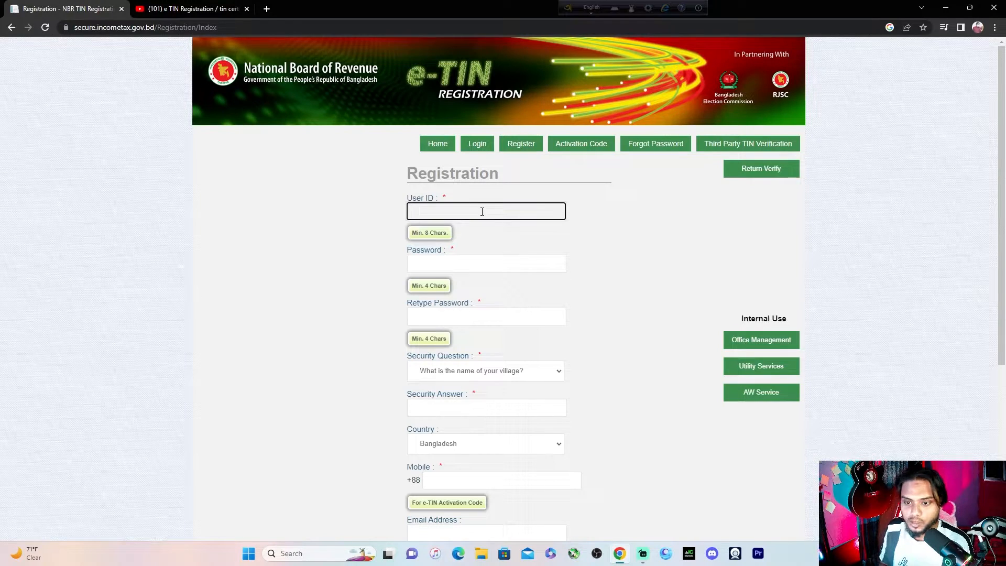
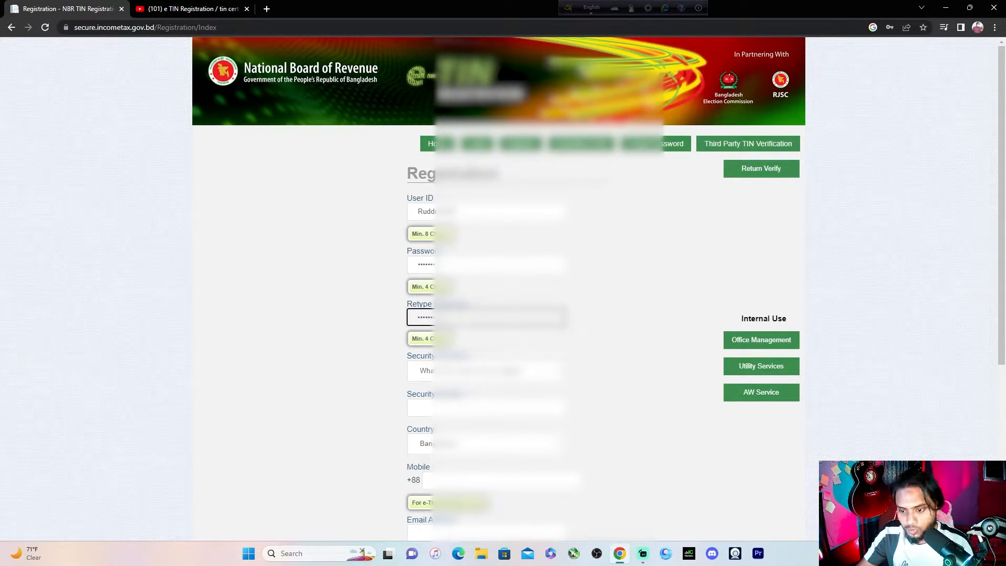
click(492, 371)
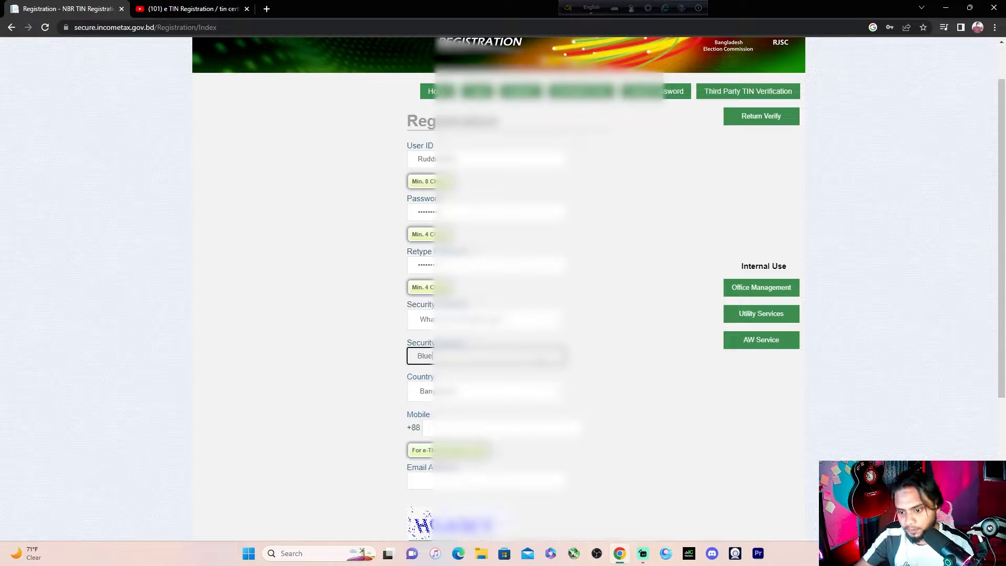
Enter the mobile number, e-mail address and captcha verification code, then submit the registration
click(495, 428)
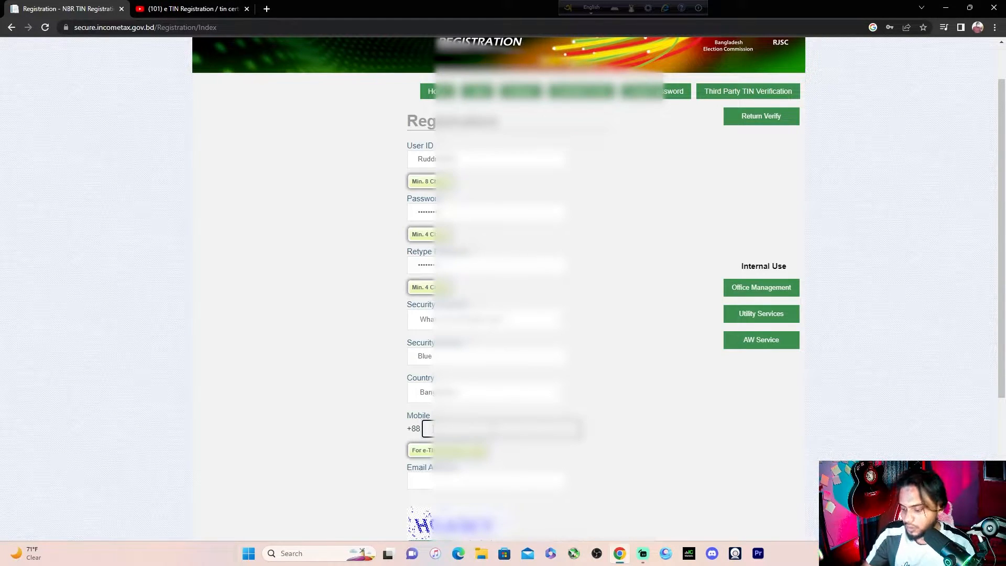
scroll(502, 288, down, 1)
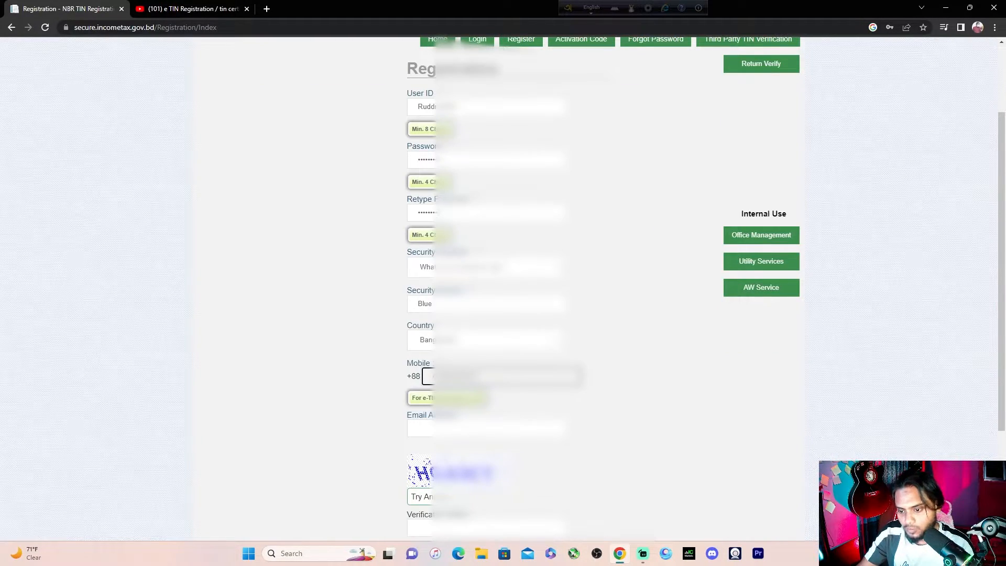
click(610, 398)
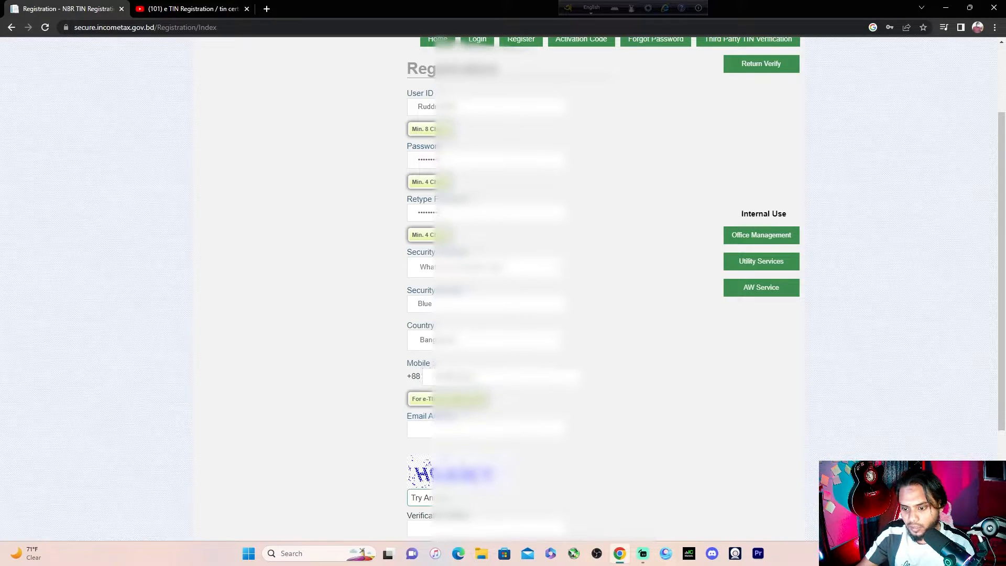
click(487, 428)
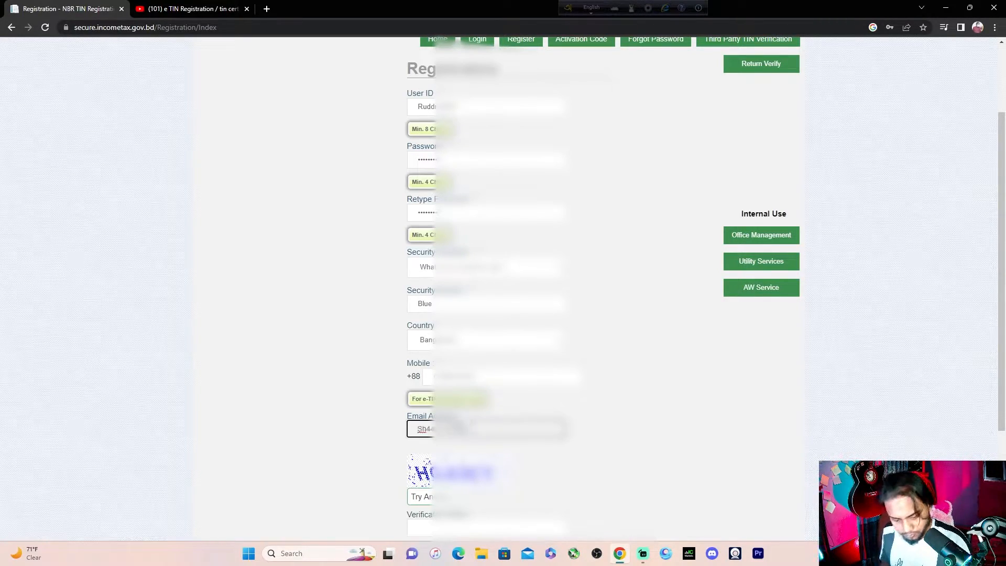
scroll(503, 283, down, 2)
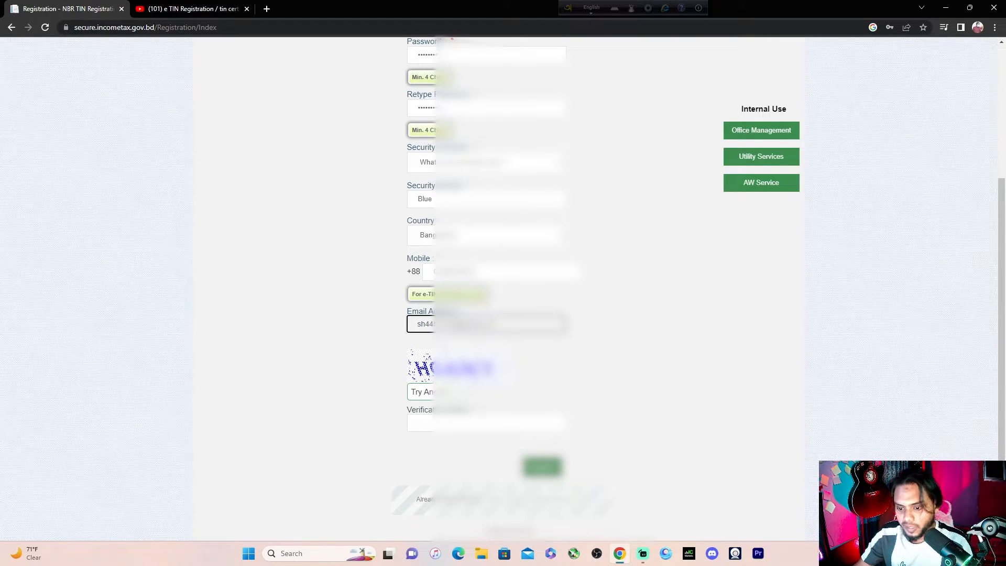
click(470, 423)
text(HGA)
scroll(503, 283, up, 2)
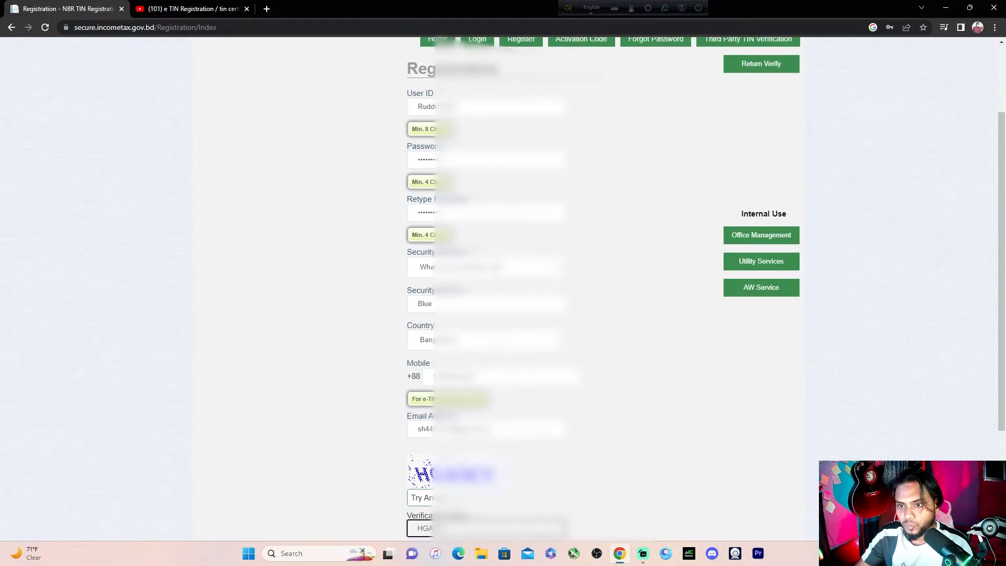
scroll(503, 283, down, 2)
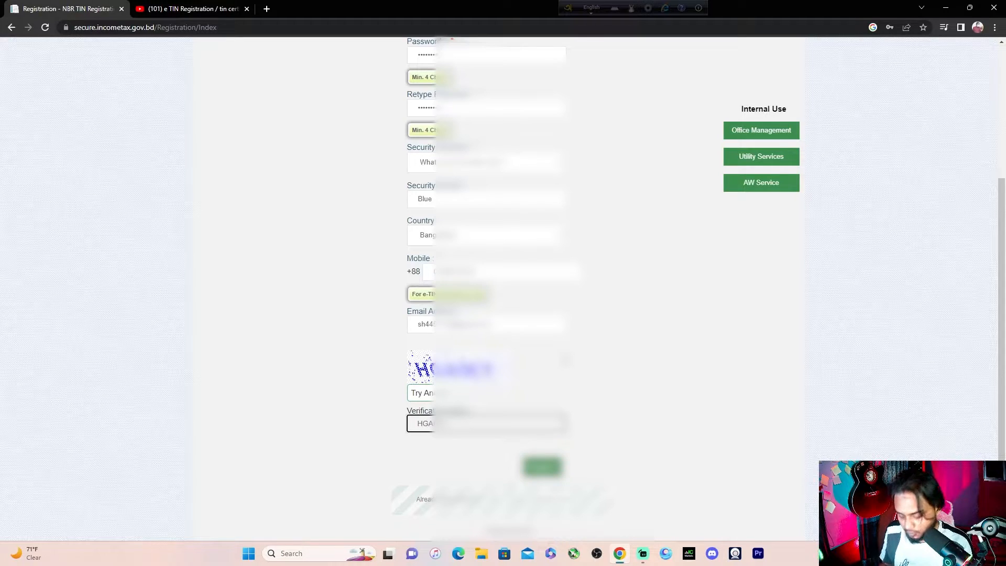
click(542, 465)
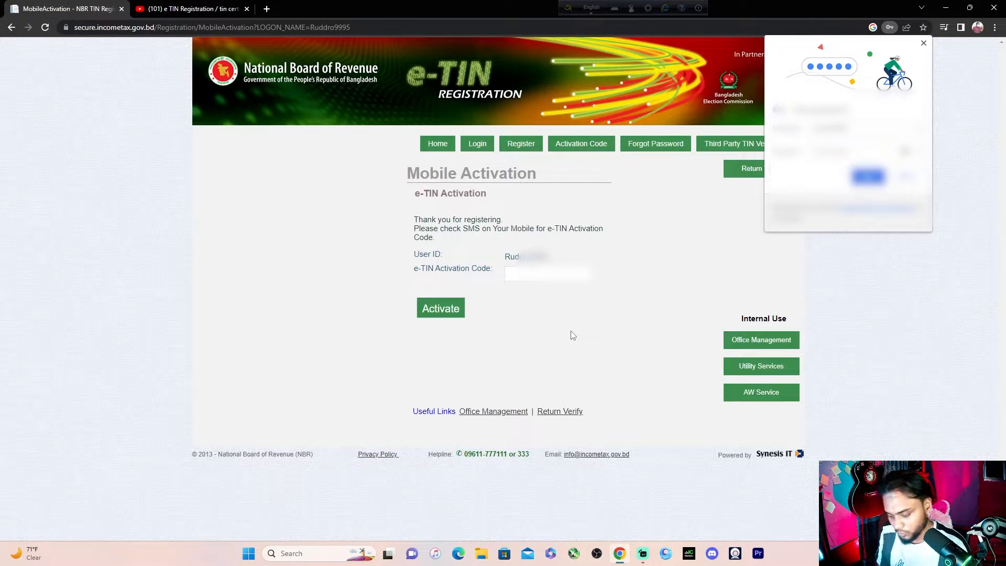
Activate the new account with the SMS activation code
click(547, 273)
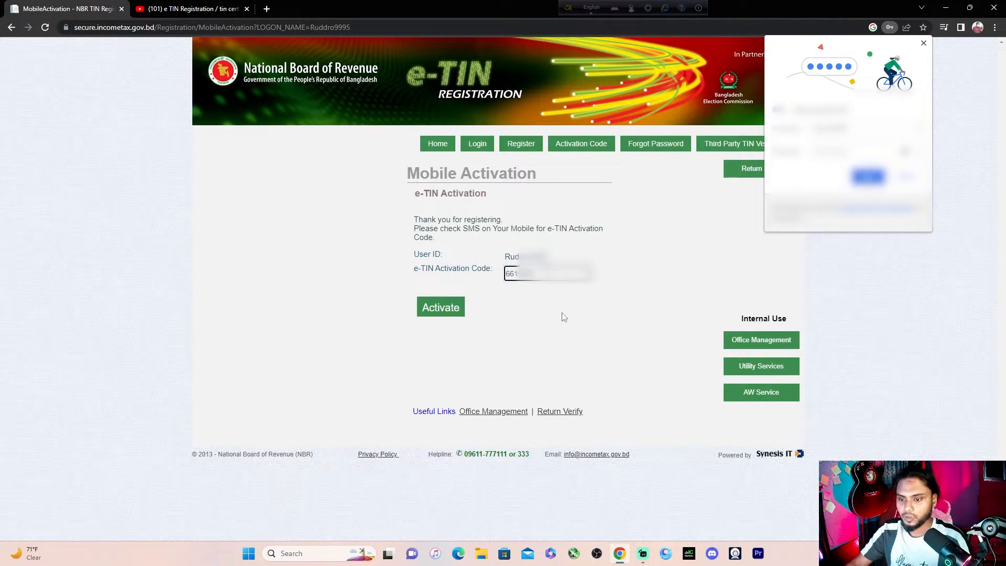
click(449, 313)
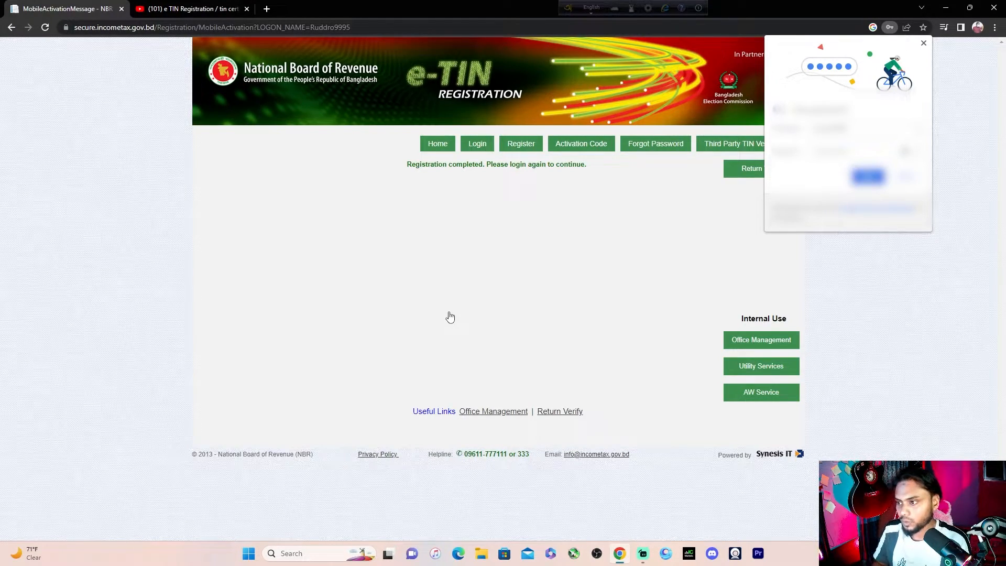
Log in and open the TIN Registration / Re-registration application
click(477, 143)
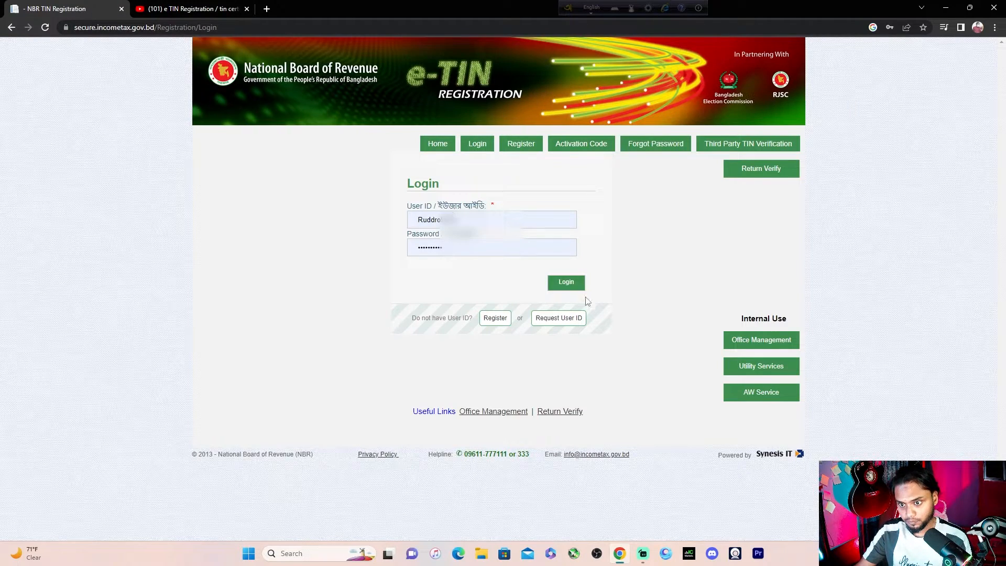
click(572, 283)
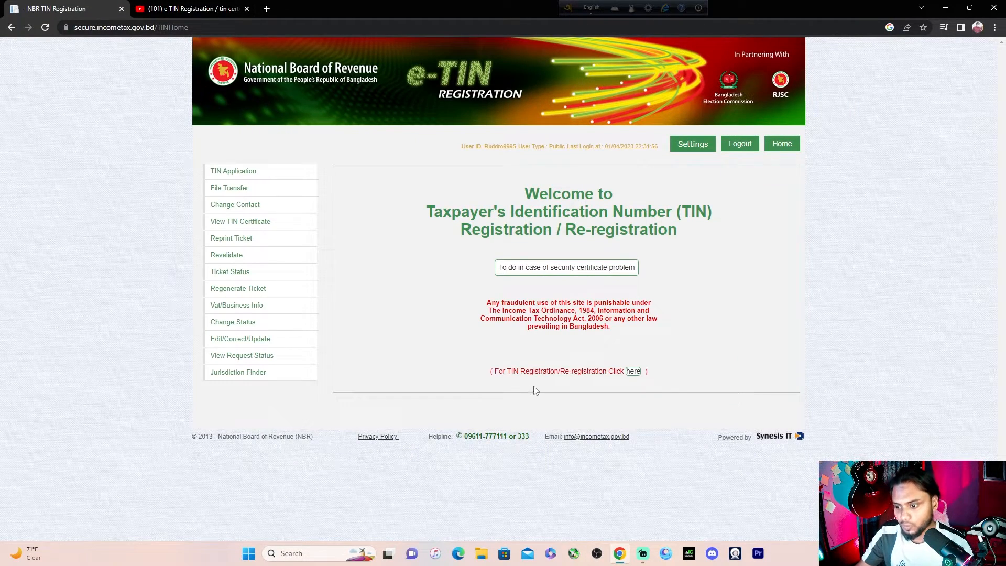
click(634, 373)
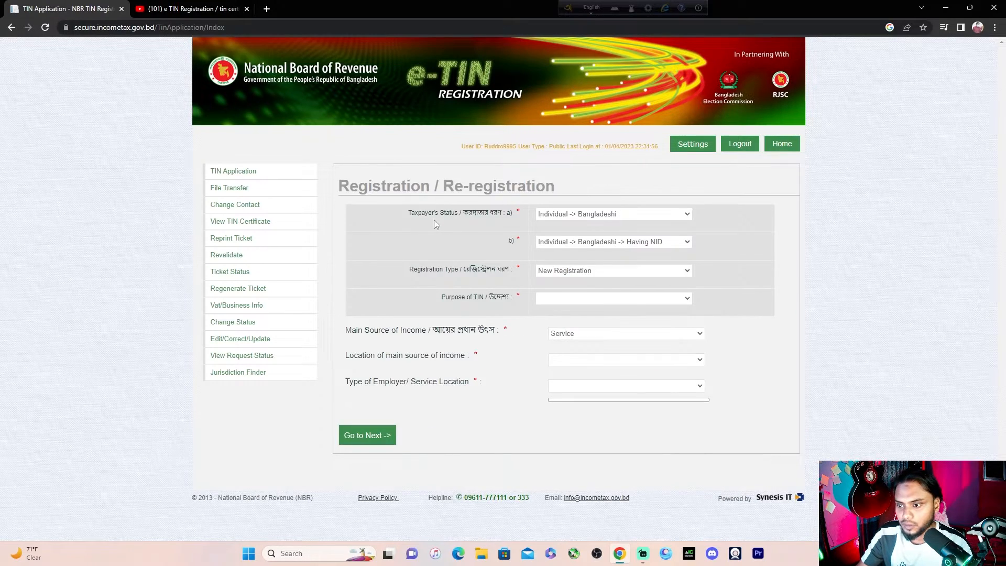
Set taxpayer status to Individual, Bangladeshi, Having NID, with New Registration and TIN purpose Others
click(655, 216)
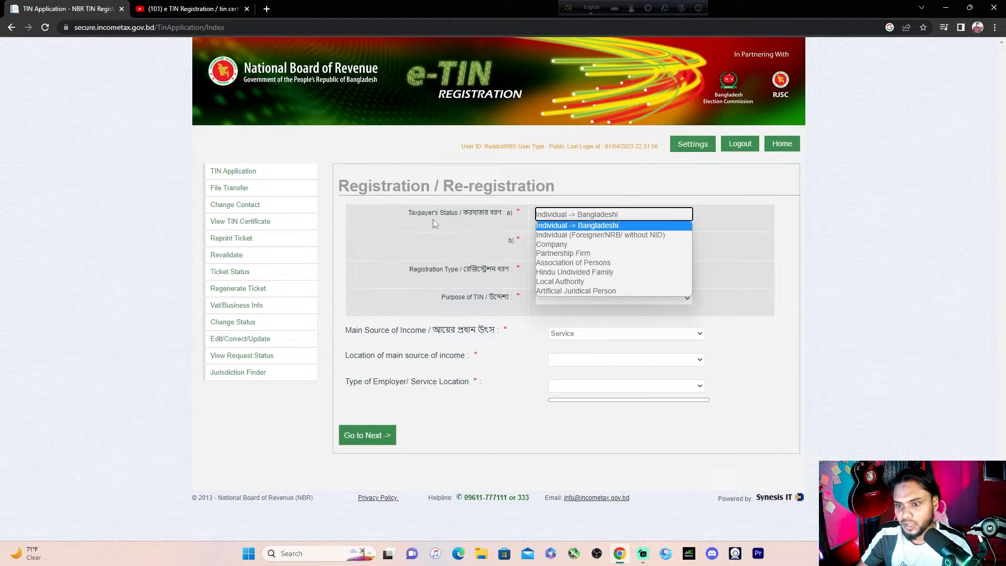
click(585, 223)
click(580, 216)
click(583, 227)
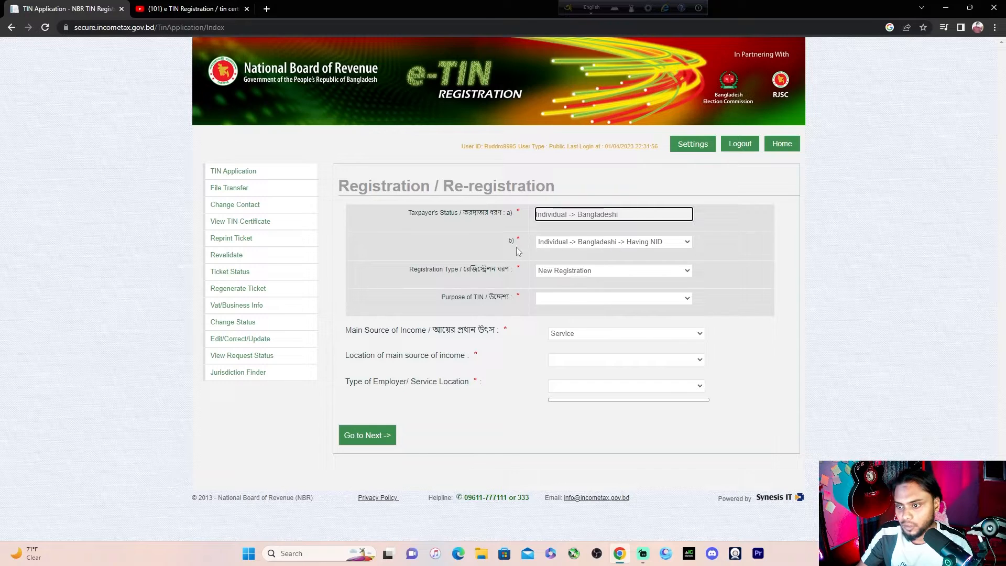
click(634, 242)
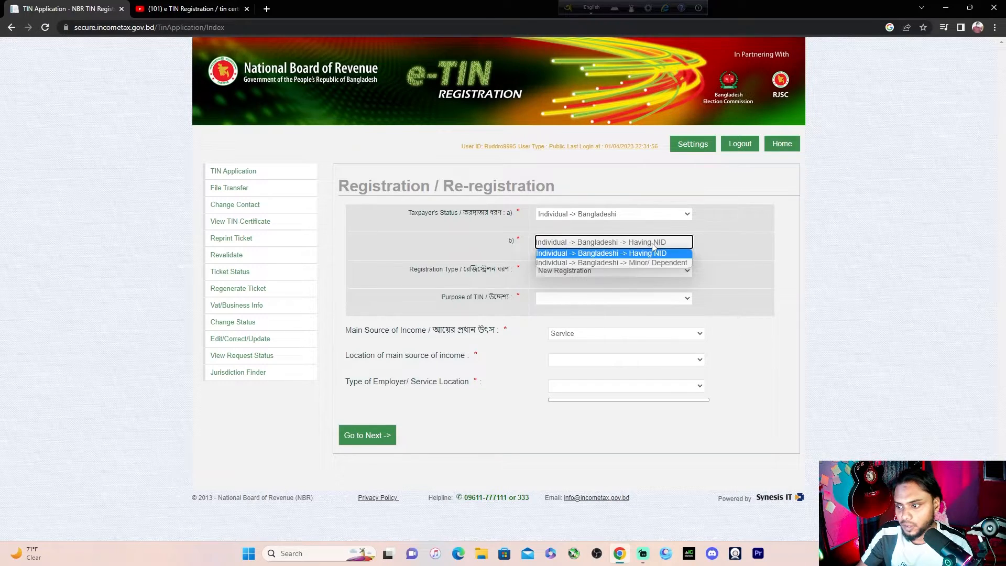
click(607, 253)
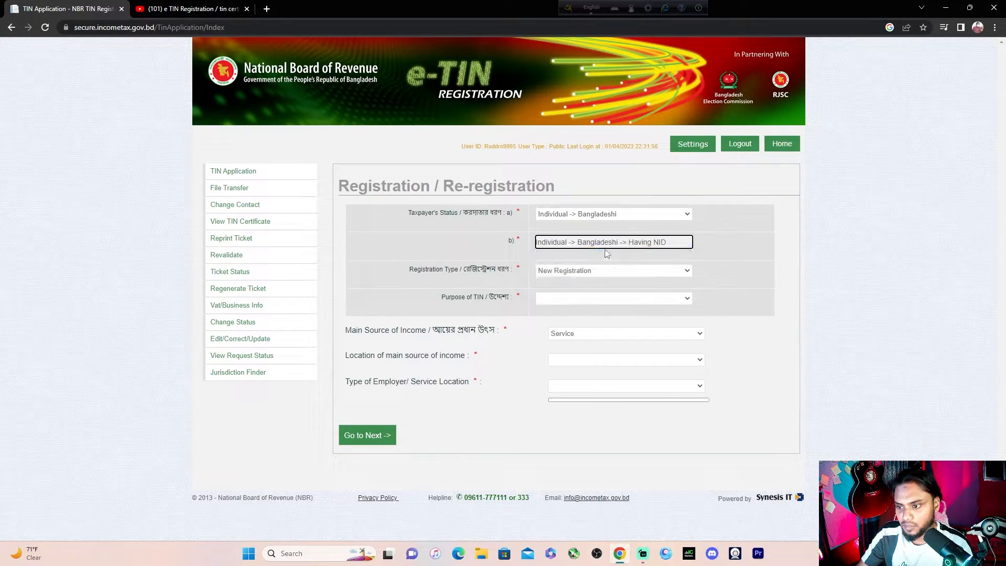
click(579, 272)
click(587, 282)
click(595, 298)
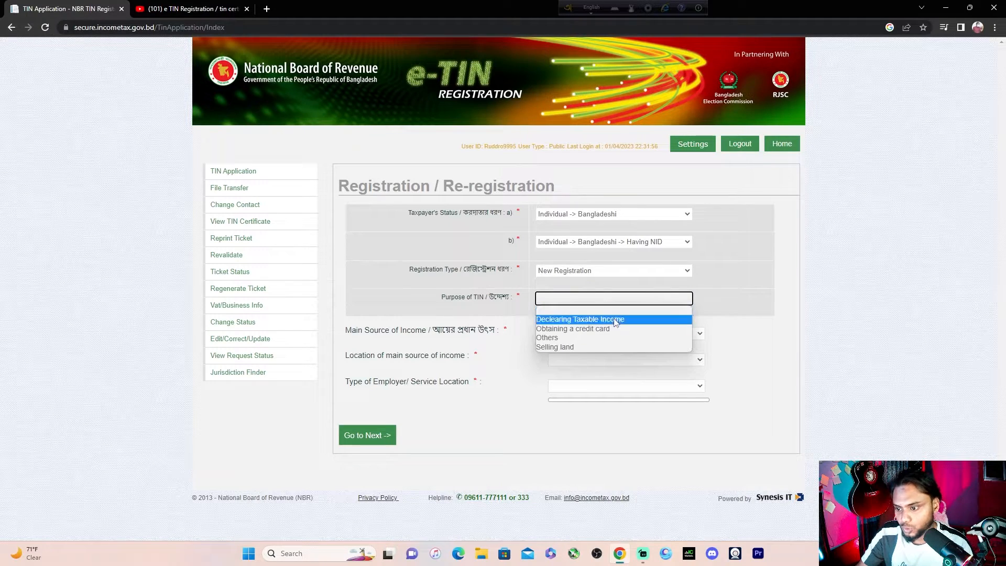
click(580, 338)
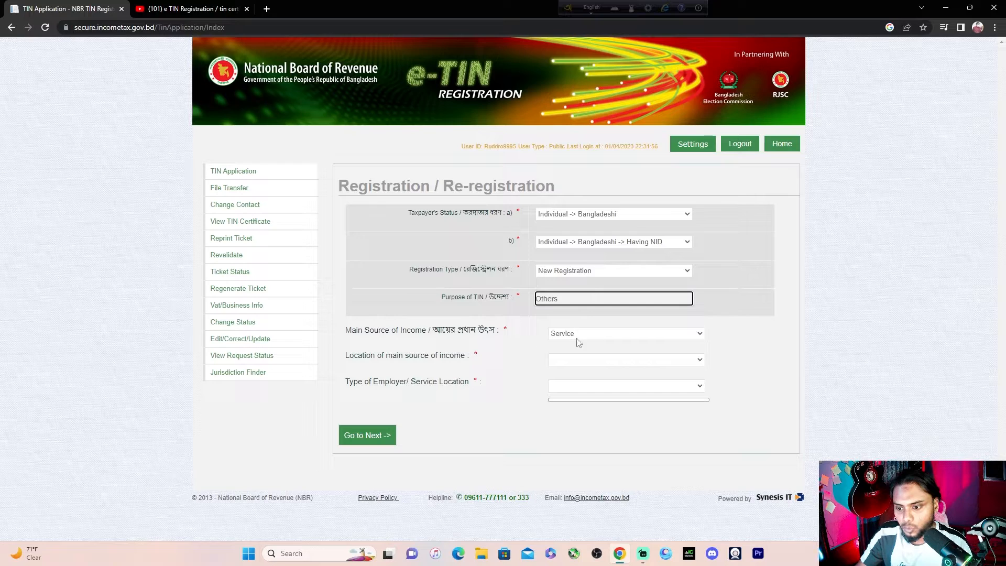
Choose Service income in Bogura with the Adamdighi employer location, then continue to Basic Information
click(636, 337)
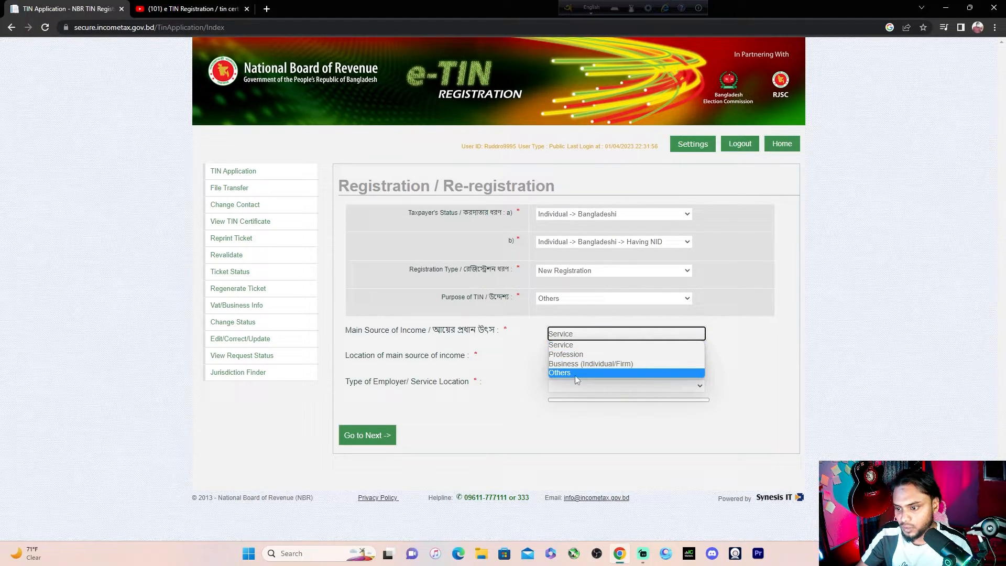
click(577, 346)
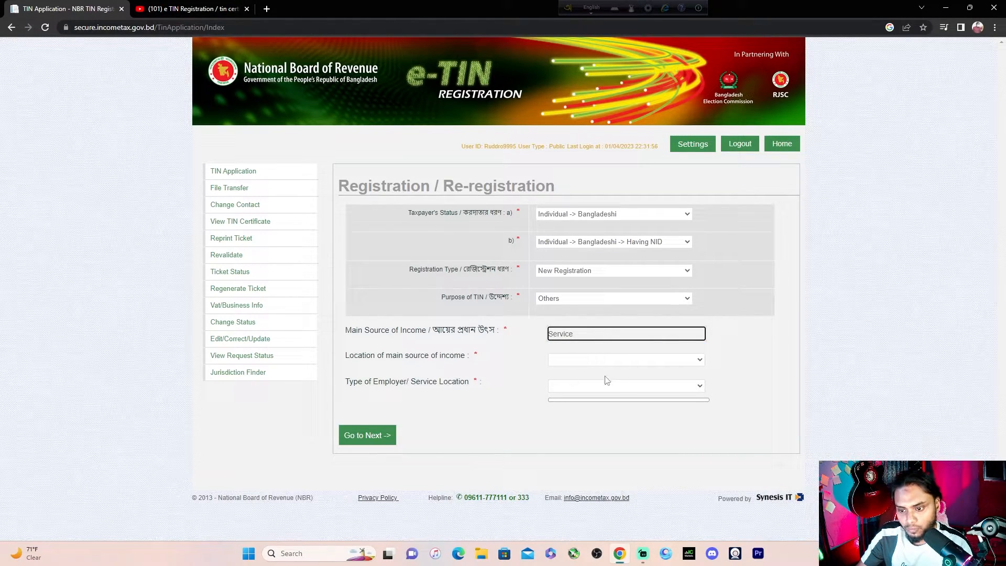
click(688, 361)
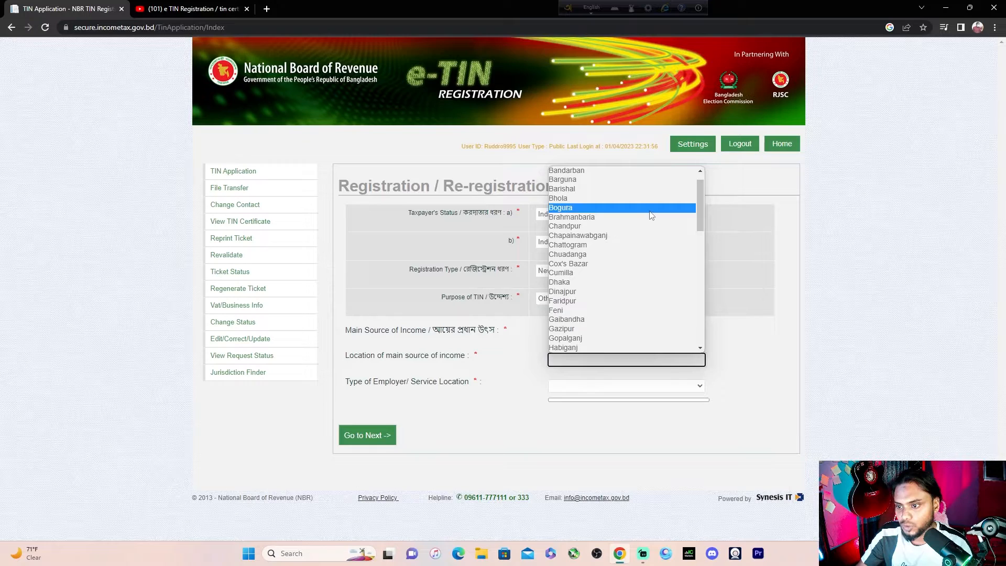
click(650, 226)
click(650, 387)
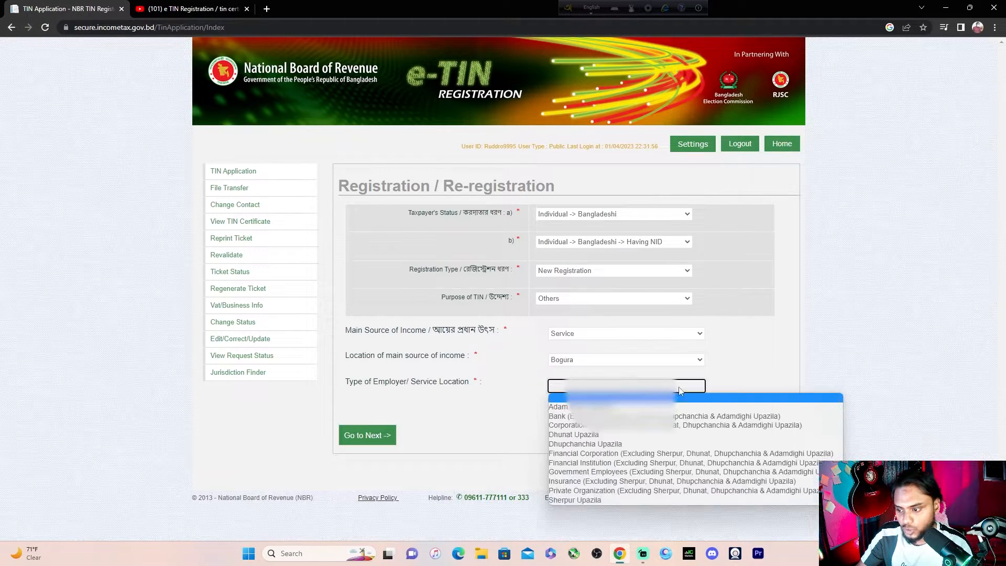
click(649, 404)
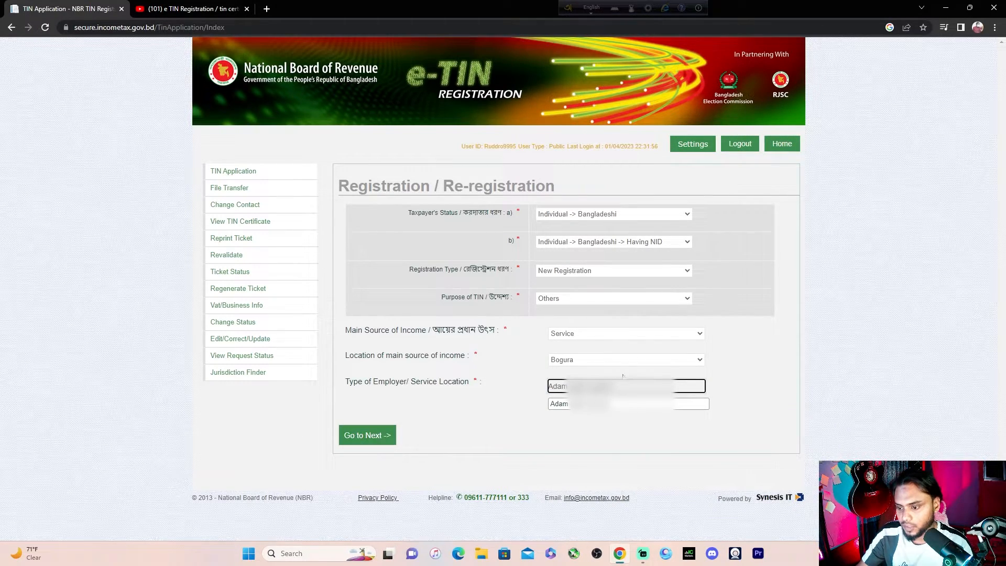
click(367, 436)
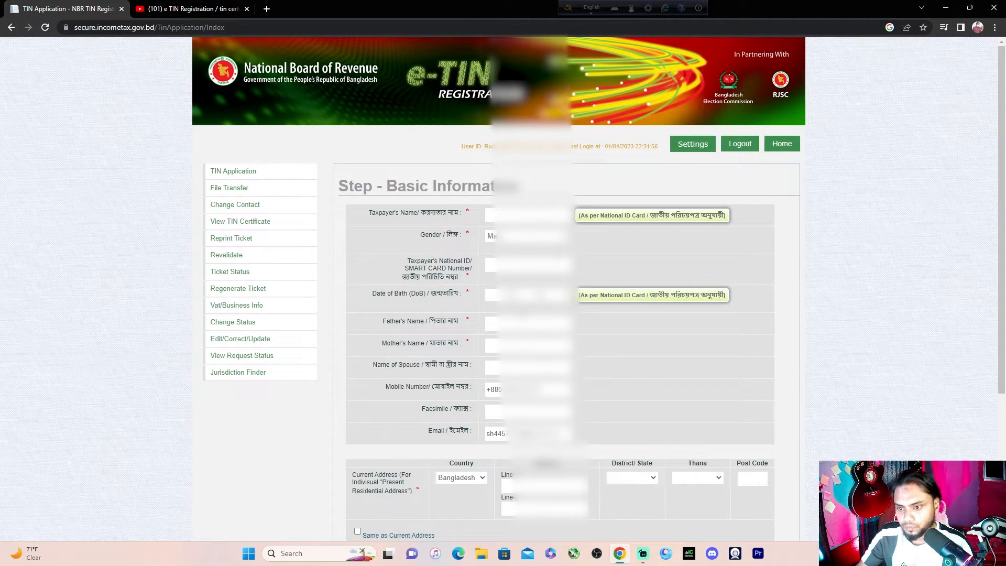
Enter the taxpayer's name, NID number, birth day 11, and the father's and mother's names
click(519, 215)
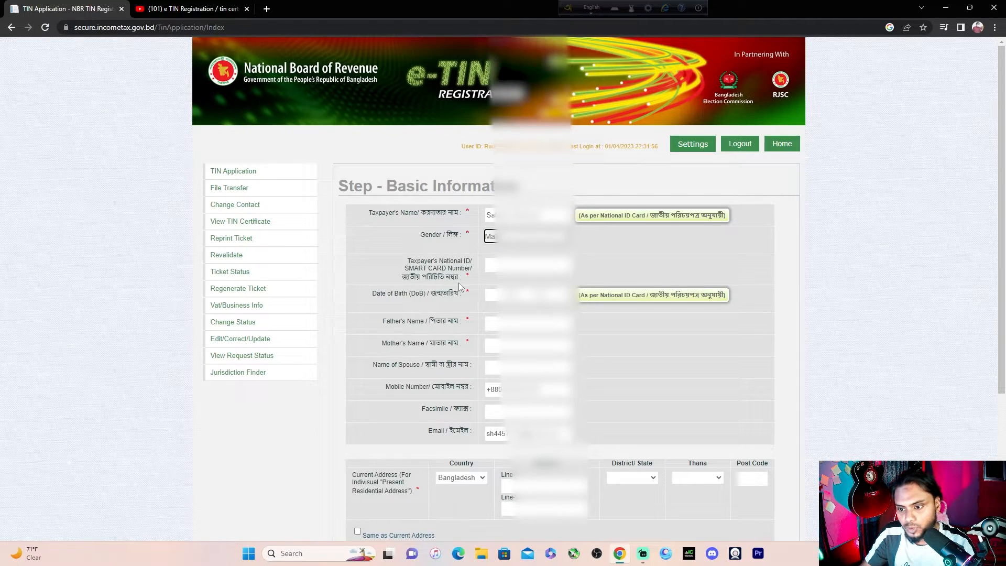
key(Tab)
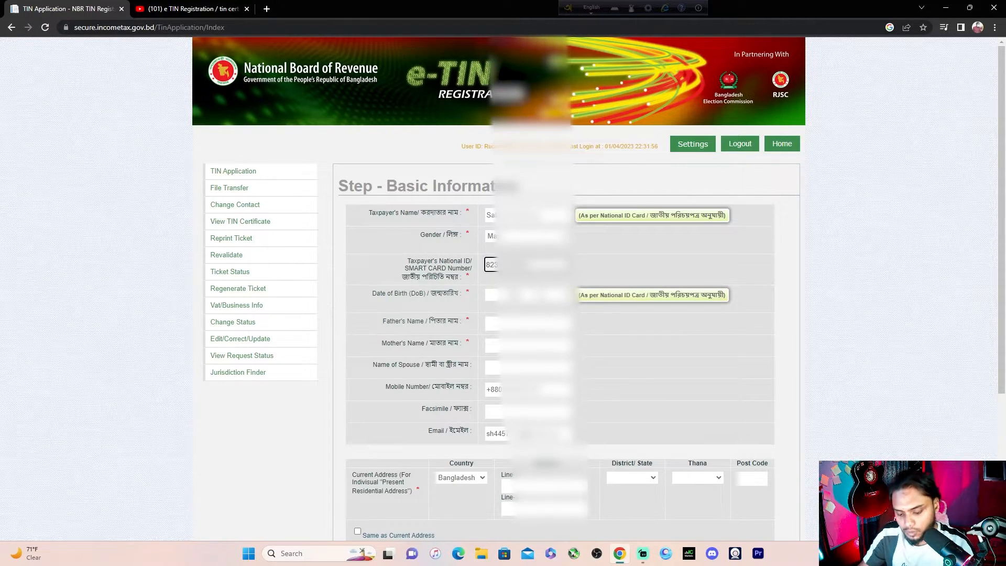
click(491, 295)
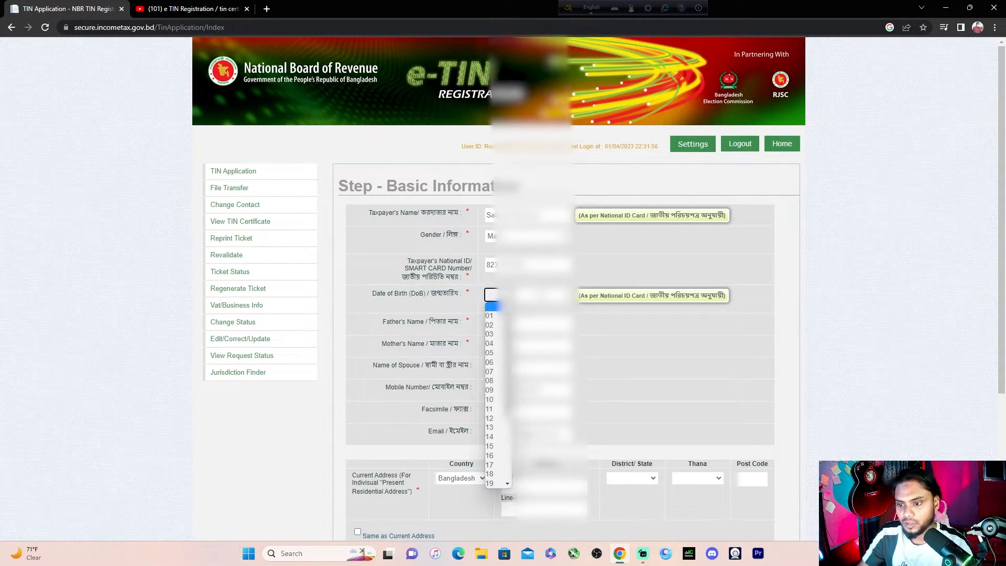
click(489, 409)
click(492, 324)
text(Kha)
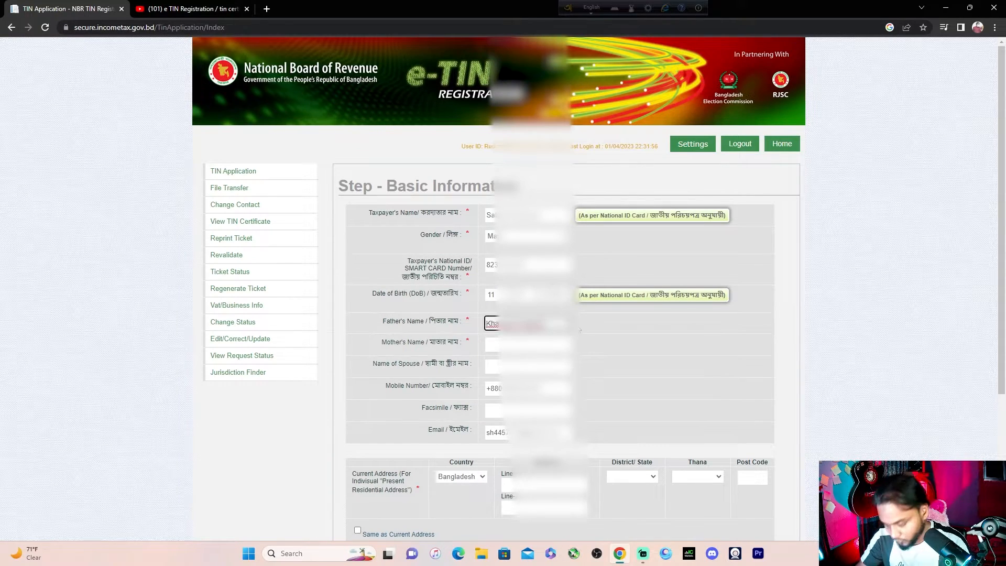
click(527, 344)
text(Shil)
Fill in the current address, mark the permanent address Same as Current Address, and save to the Final Preview
scroll(527, 344, down, 1)
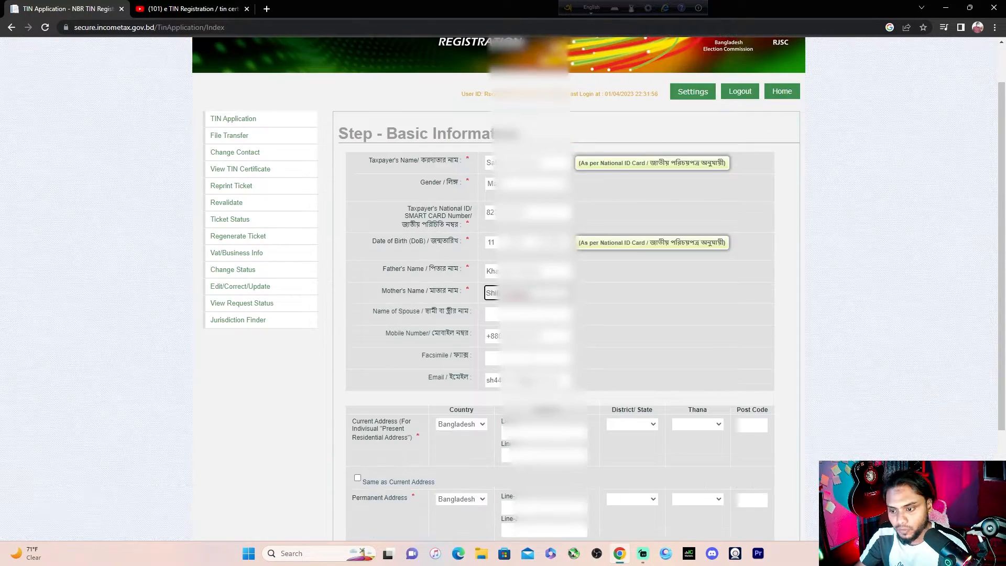
scroll(523, 336, down, 1)
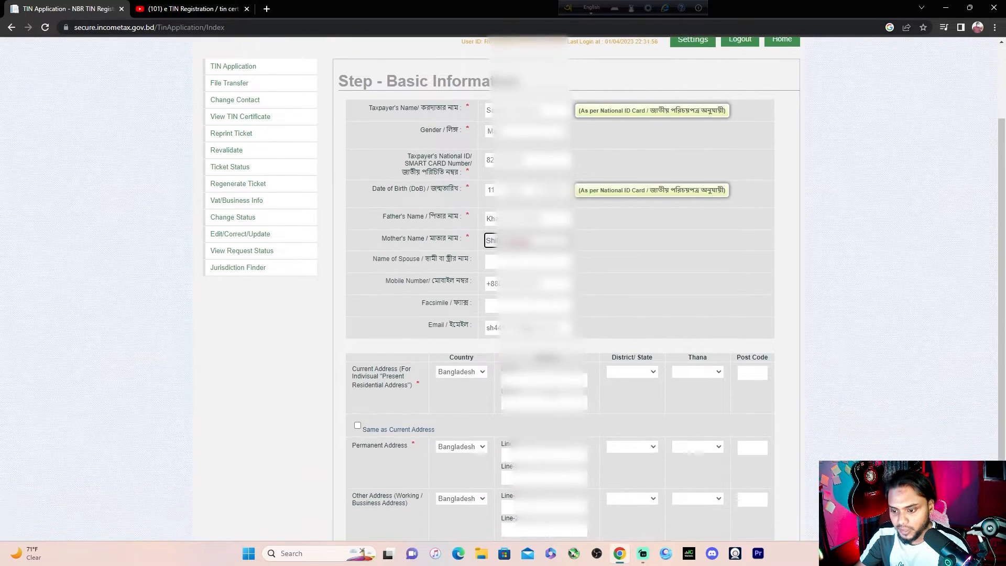
click(527, 381)
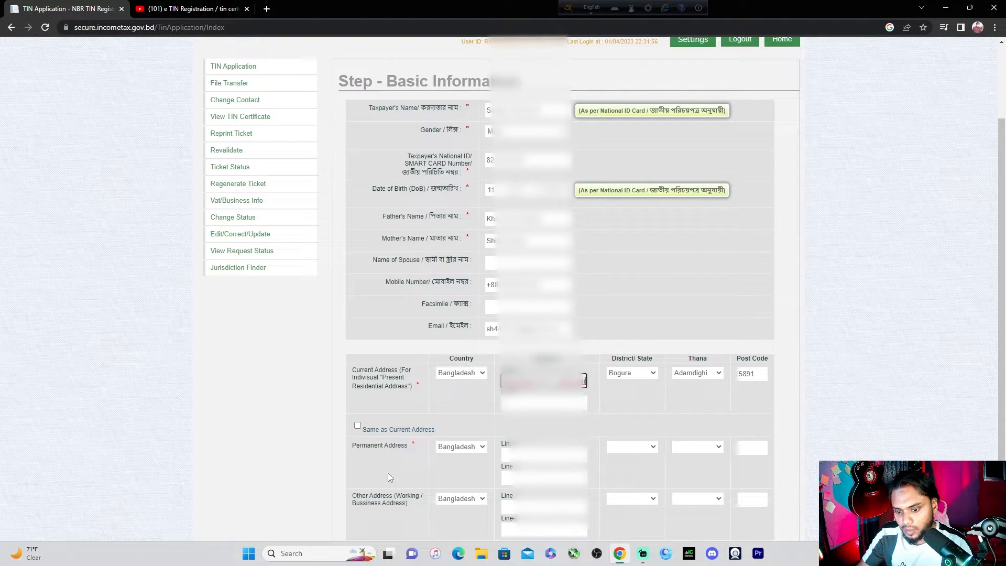
click(358, 426)
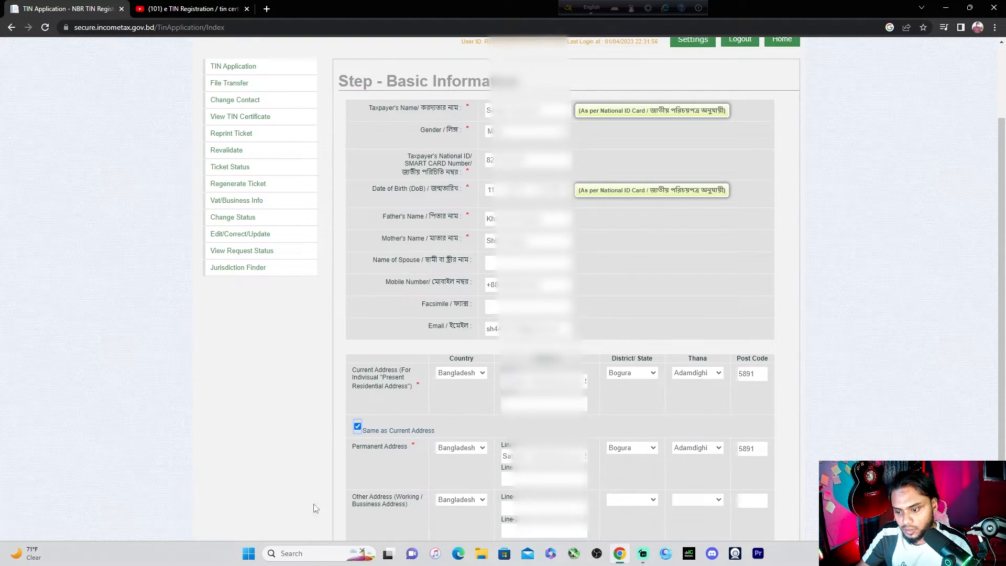
scroll(616, 505, down, 2)
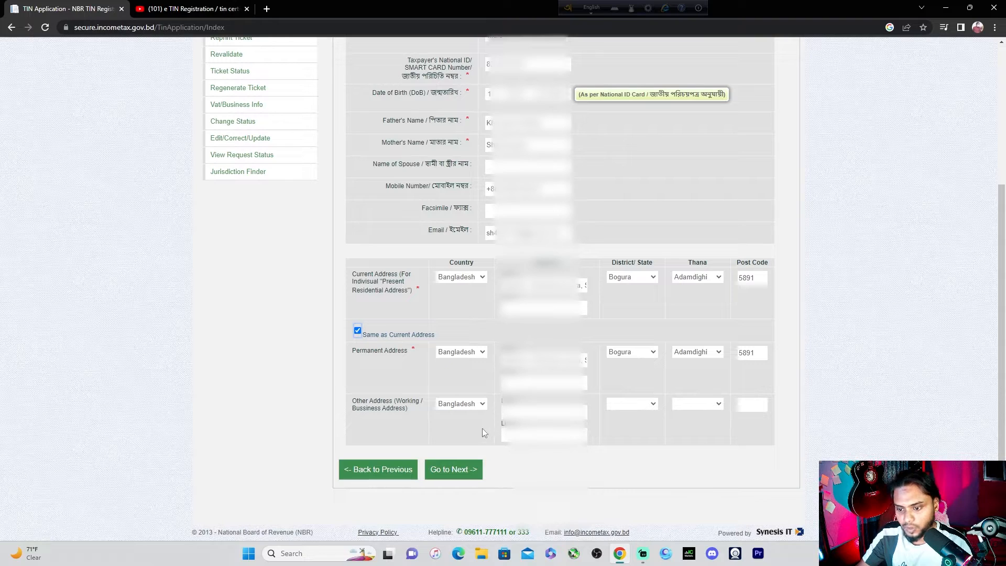
scroll(544, 367, up, 4)
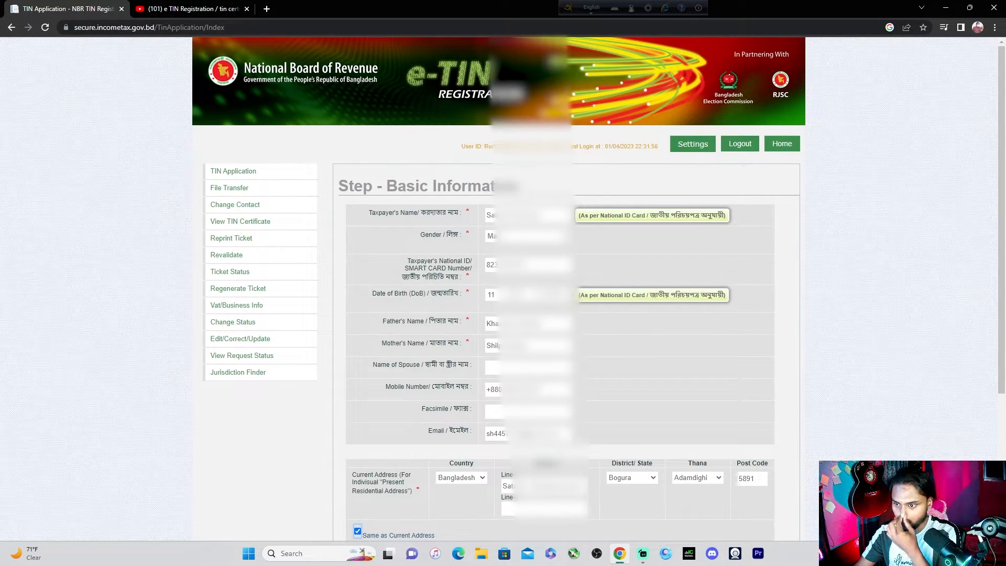
scroll(449, 461, down, 5)
click(449, 469)
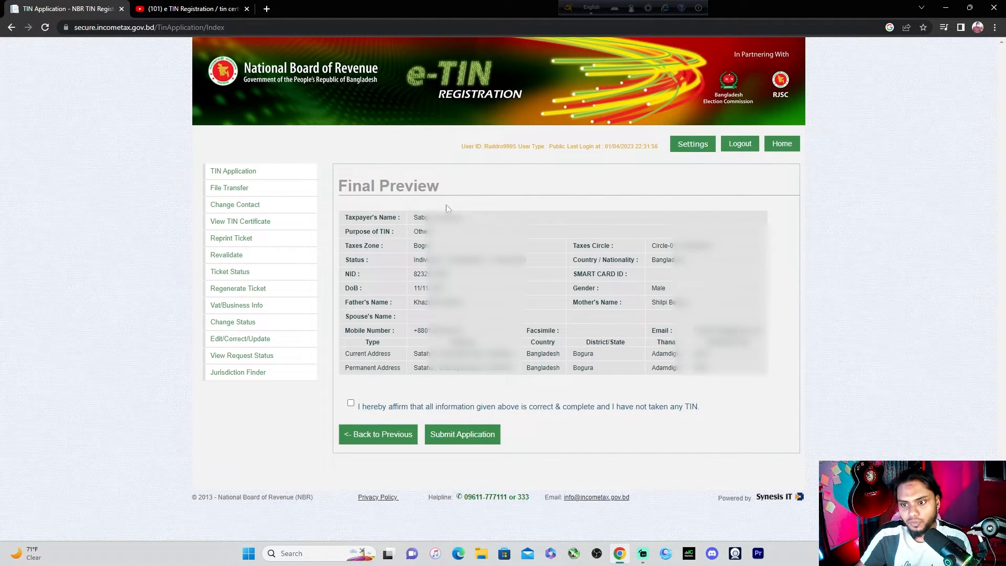
Tick the affirmation checkbox and submit the TIN application
click(351, 403)
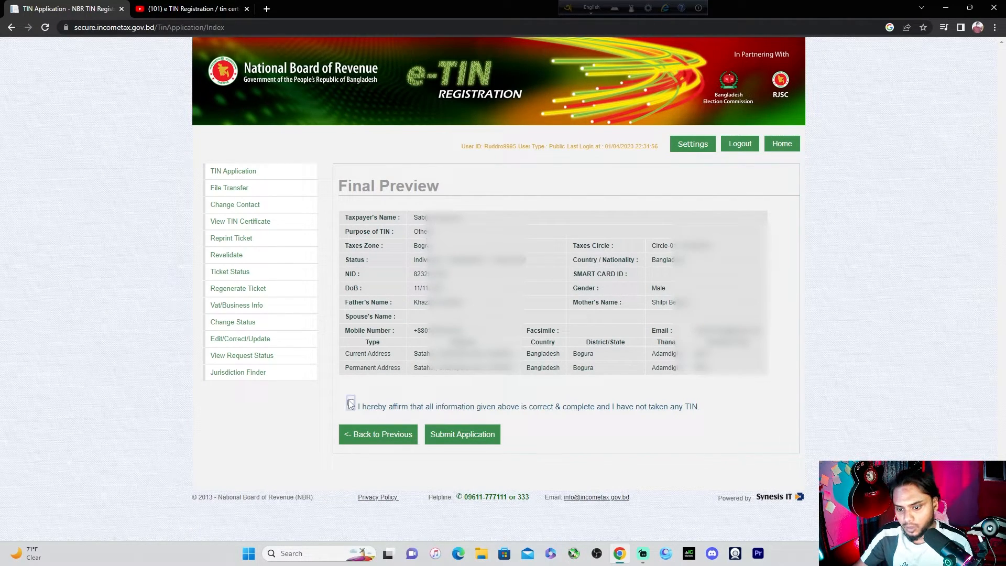
click(462, 434)
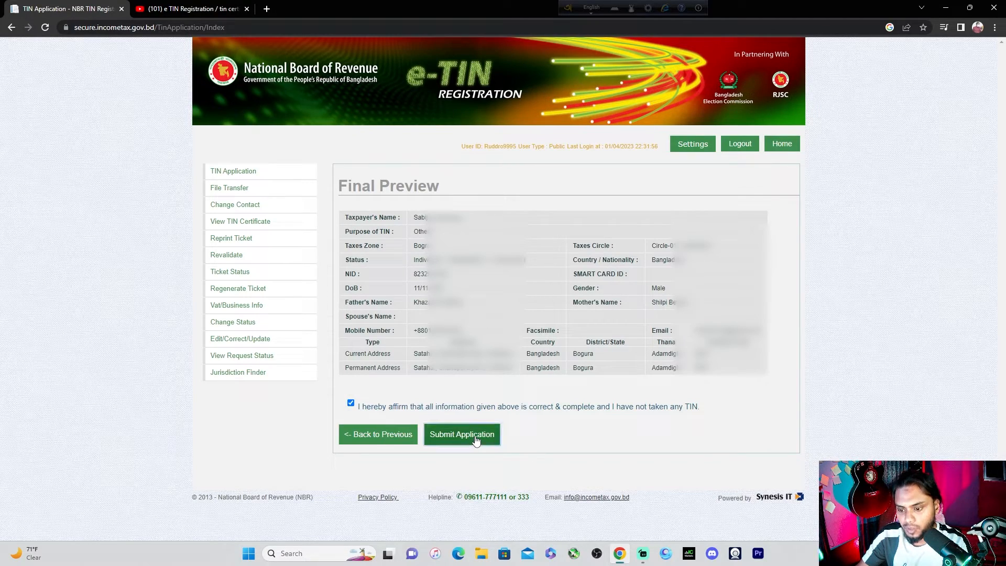
scroll(416, 416, down, 2)
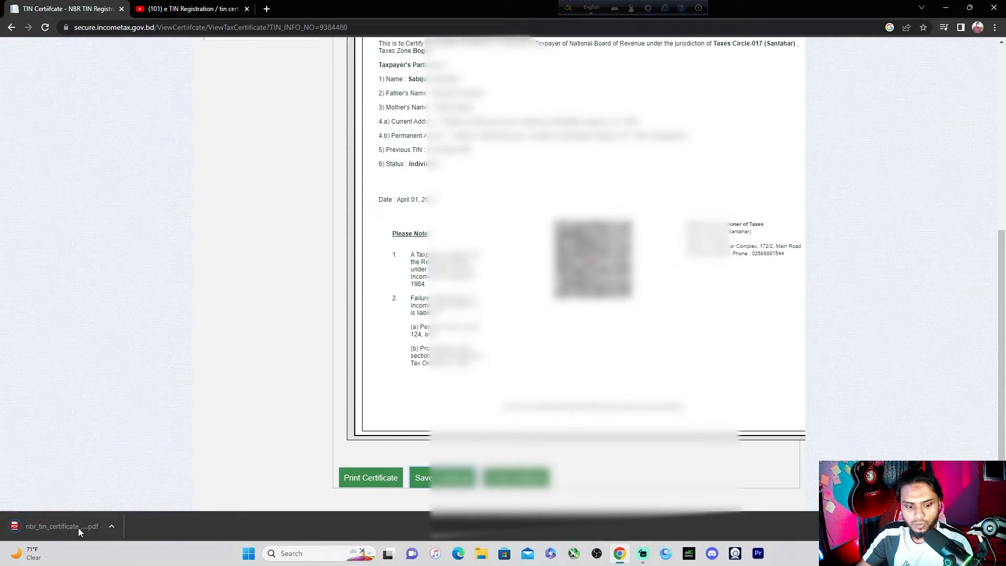
Open the downloaded nbr_tin_certificate PDF and view the one-page TIN Certificate
click(68, 529)
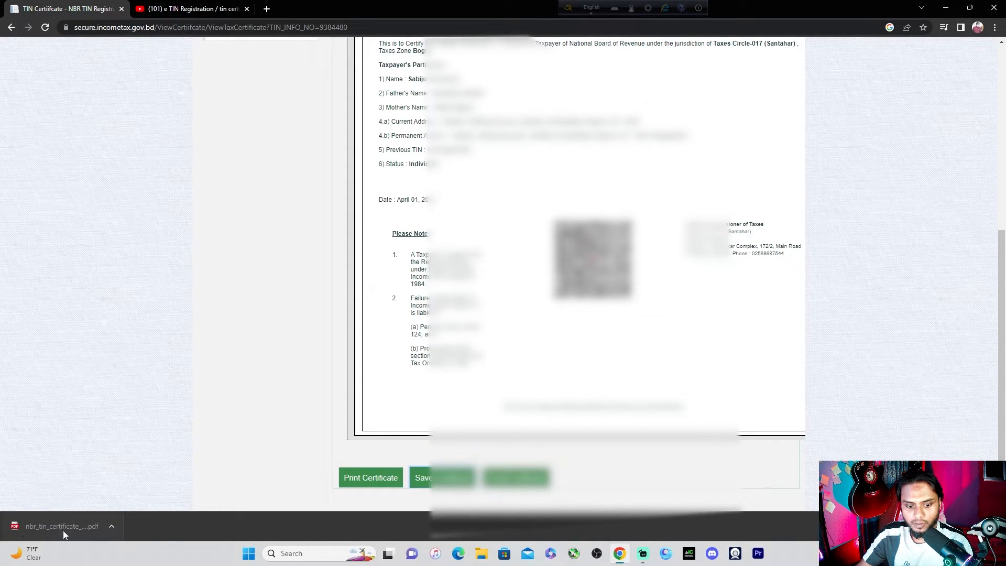
scroll(524, 288, down, 3)
scroll(524, 288, up, 3)
scroll(298, 286, down, 3)
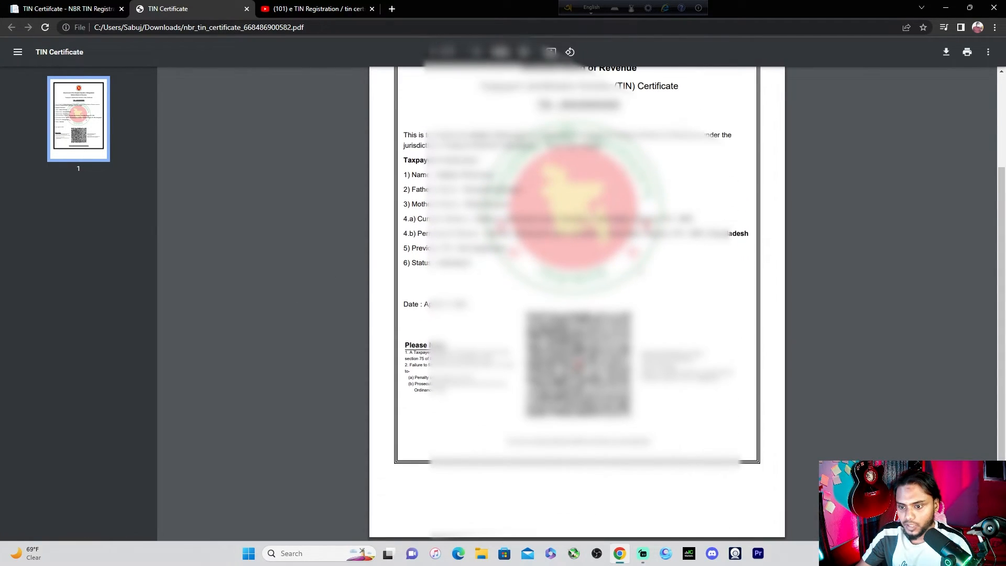